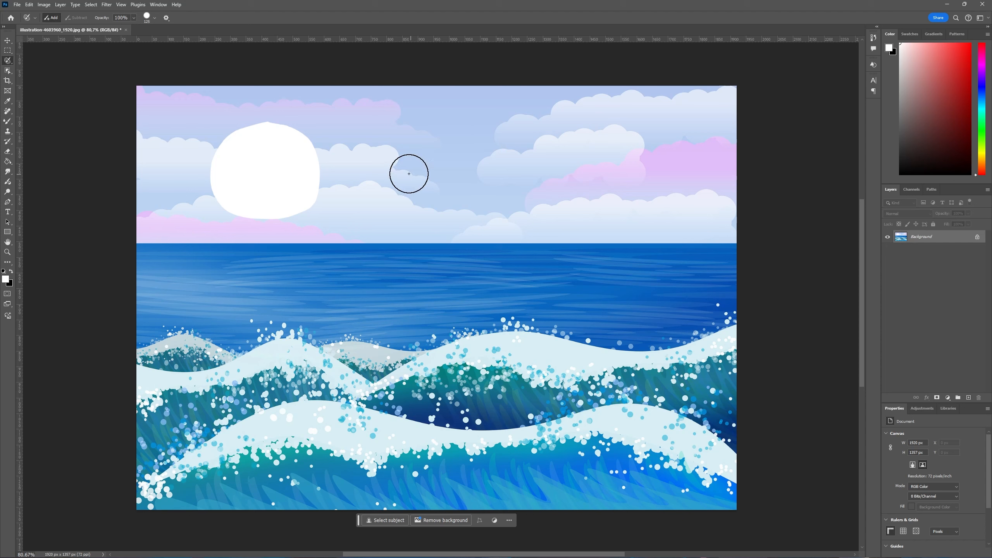
Brush a selection at 100% opacity in the sky beside the existing white shape, fill it with white and deselect.
mouse_move(414, 160)
left_mouse_down()
mouse_move(393, 168)
mouse_move(403, 187)
mouse_move(455, 208)
mouse_move(500, 187)
mouse_move(484, 153)
mouse_move(432, 142)
left_mouse_up()
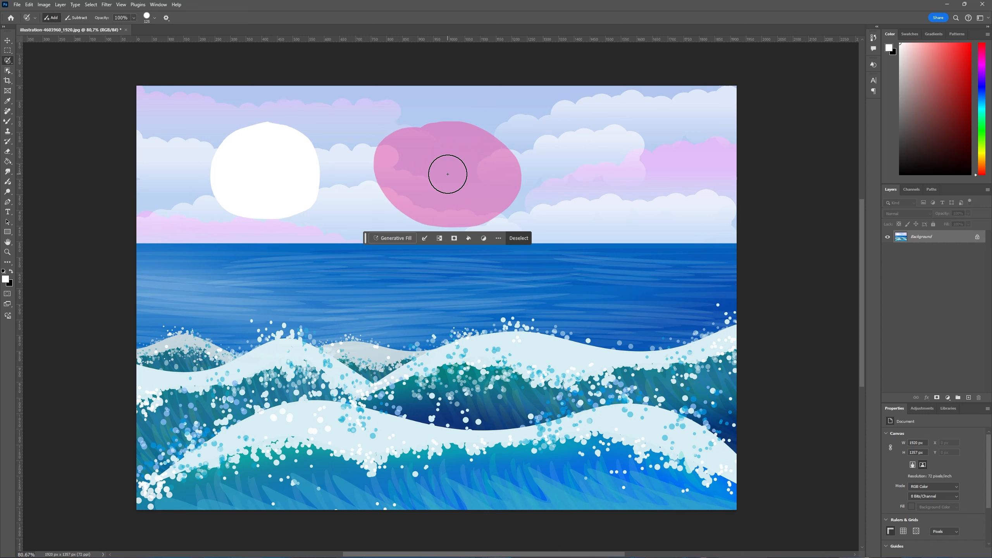
key("alt")
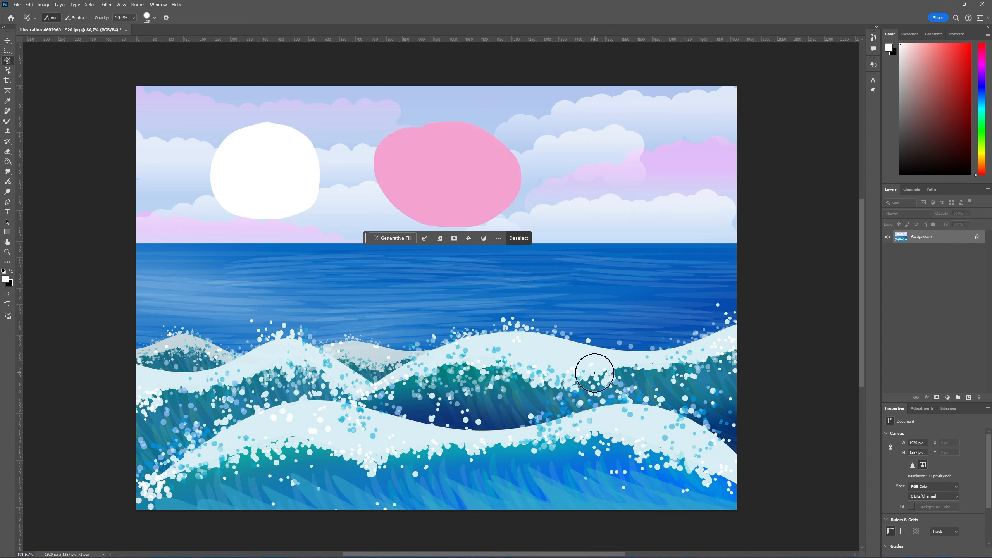
key("ctrl+d")
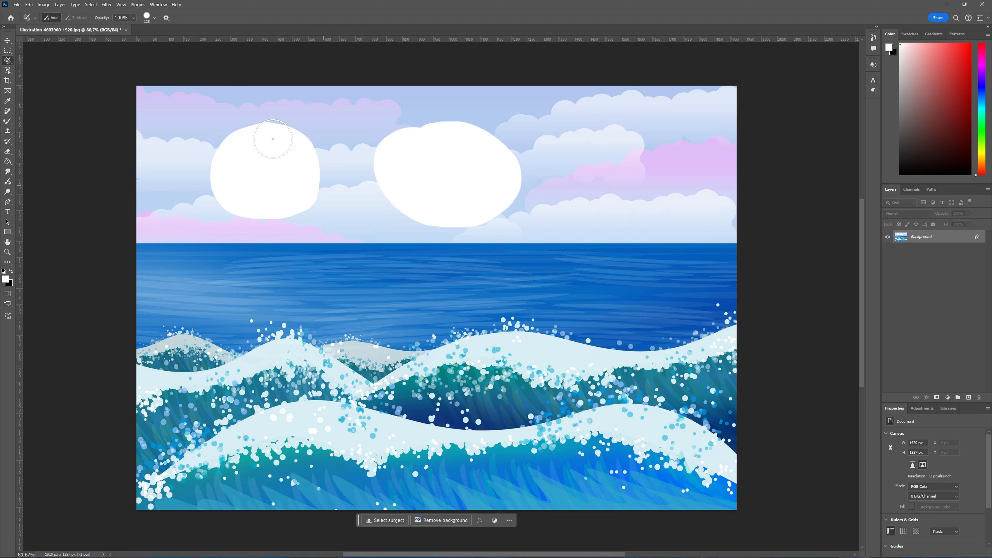
Set the Selection Brush opacity to 50%, paint two overlapping selections over the sea and waves, fill them with white and deselect.
left_click(135, 17)
left_click_drag(116, 29, 115, 29)
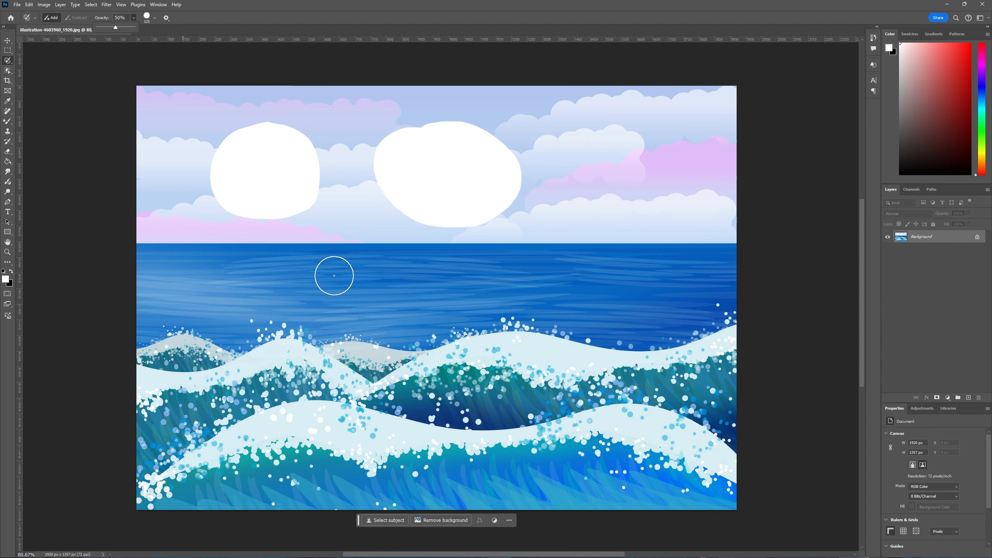
mouse_move(334, 274)
left_mouse_down()
mouse_move(291, 368)
mouse_move(387, 346)
mouse_move(353, 286)
left_mouse_up()
mouse_move(493, 305)
left_mouse_down()
mouse_move(385, 292)
mouse_move(338, 365)
mouse_move(456, 380)
mouse_move(480, 309)
left_mouse_up()
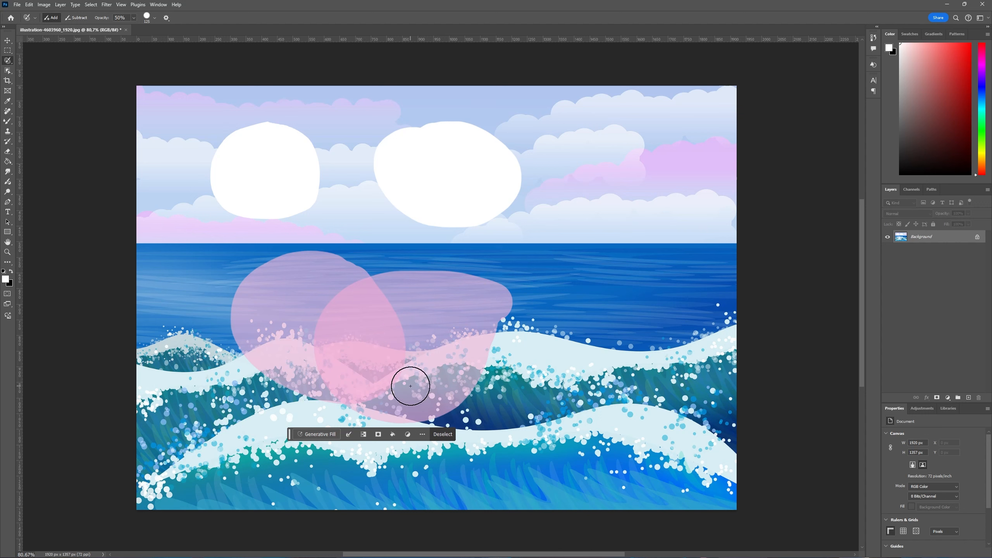
key("ctrl+d")
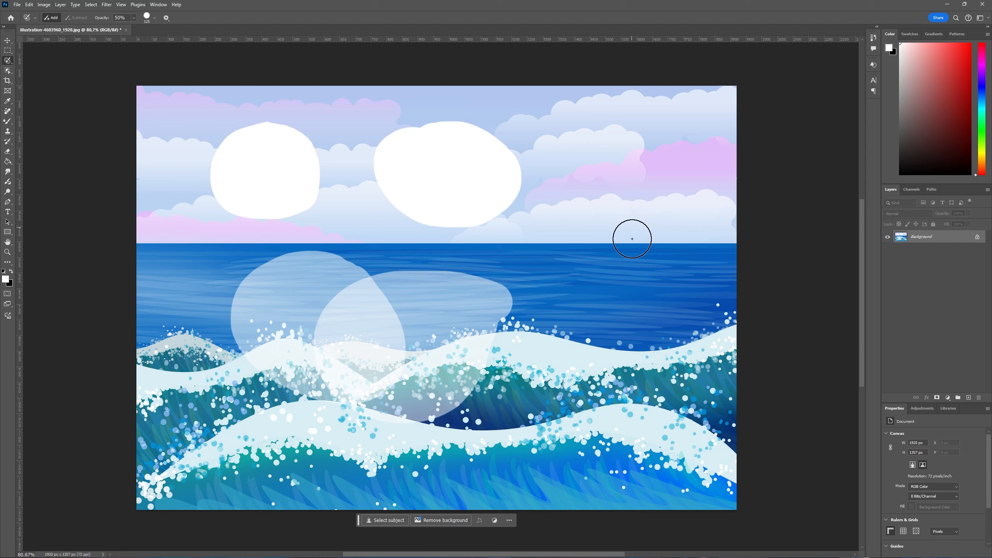
Build up nested 50% opacity selections across the horizon below the pink cloud, fill them with white and deselect.
mouse_move(611, 225)
left_mouse_down()
mouse_move(564, 265)
mouse_move(655, 255)
mouse_move(602, 223)
mouse_move(590, 232)
mouse_move(608, 243)
left_mouse_up()
left_click(607, 243)
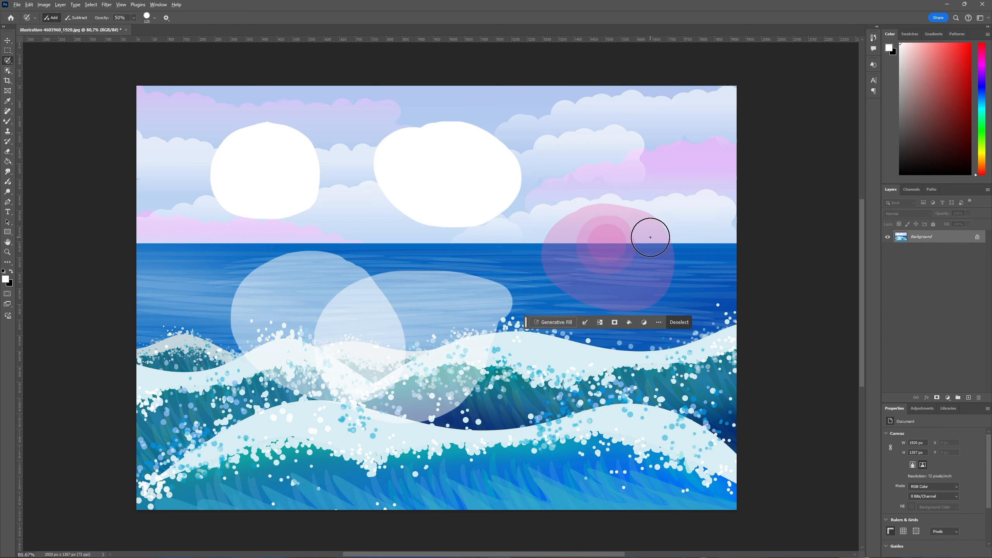
key("ctrl+d")
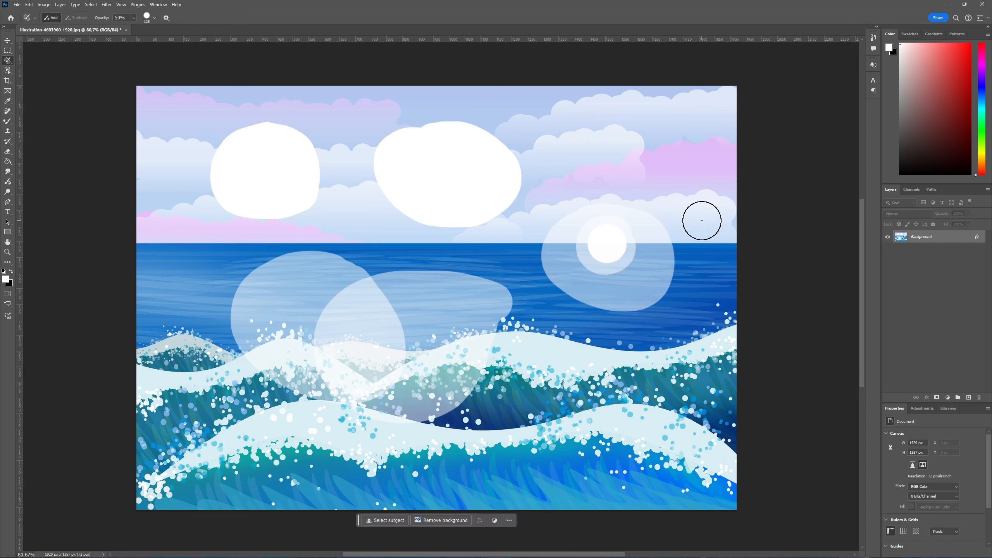
Undo all the white test fills and their selections, back to the first selection brushed over the clouds.
key("ctrl+z")
key("ctrl+z")
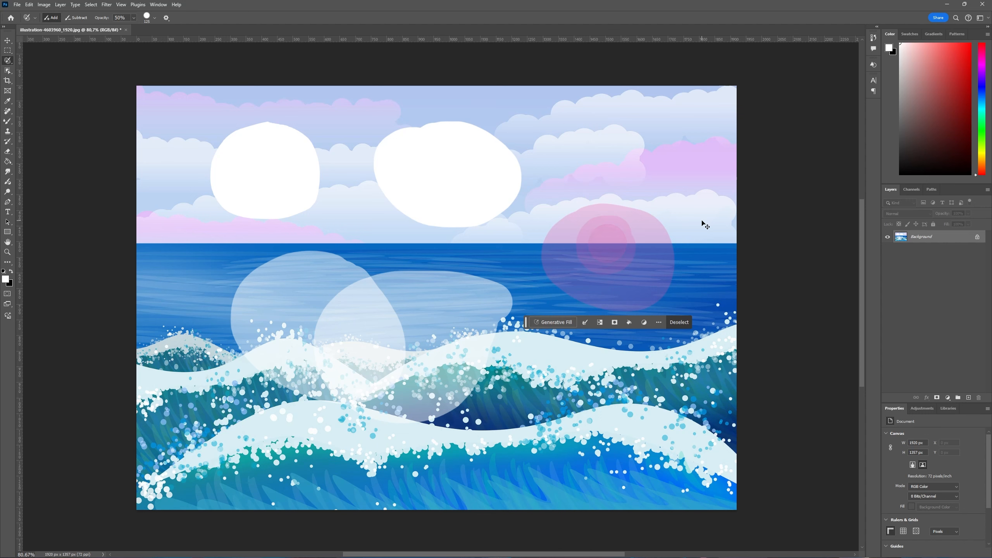
key("ctrl+z")
key("ctrl+z")
key("ctrl+z")
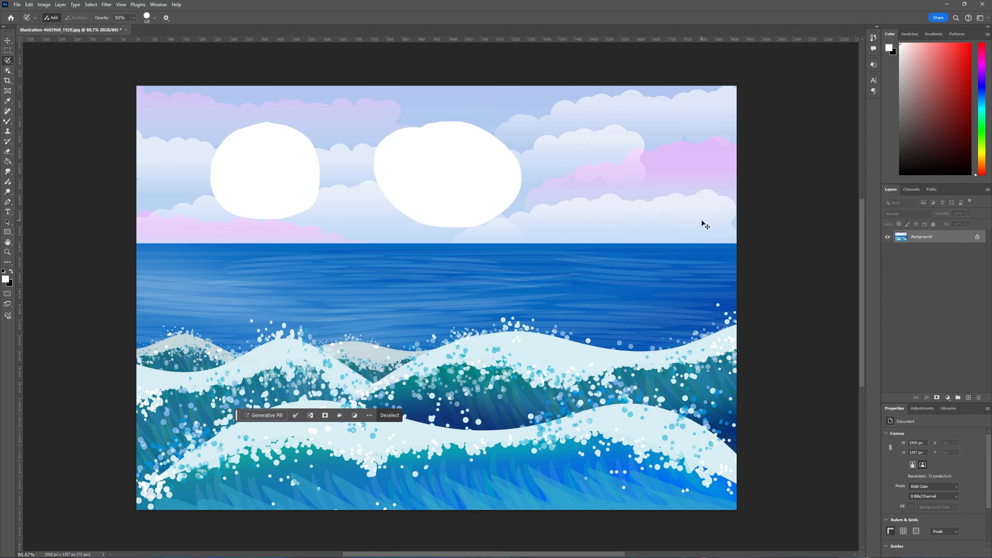
key("ctrl+z")
key("ctrl+z")
key("ctrl+z")
key("ctrl+z")
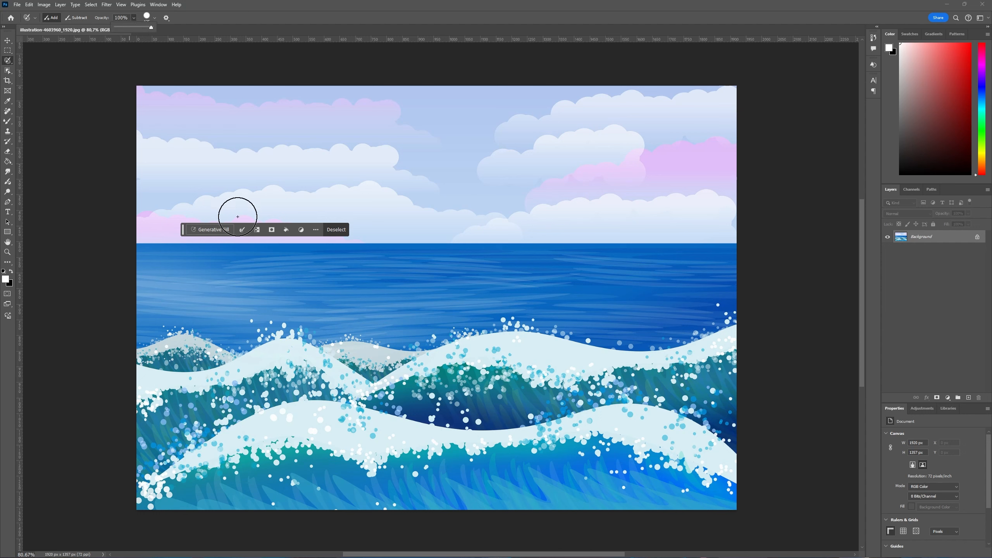
Try extending the brushed cloud selection down over the sea, and deselect the whole area.
left_click(265, 329)
mouse_move(265, 329)
left_mouse_down()
mouse_move(222, 333)
mouse_move(181, 282)
mouse_move(177, 249)
mouse_move(203, 217)
mouse_move(282, 286)
left_mouse_up()
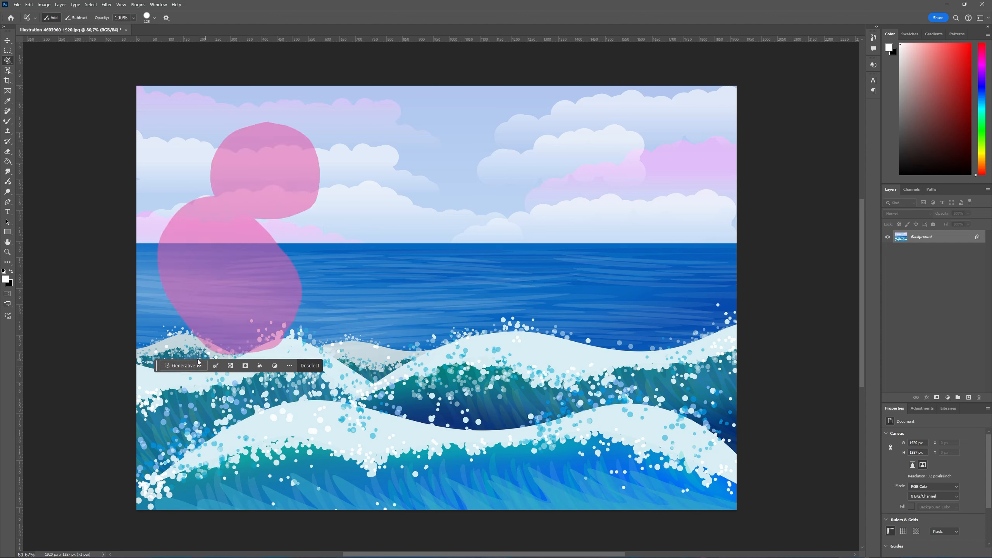
key("ctrl+d")
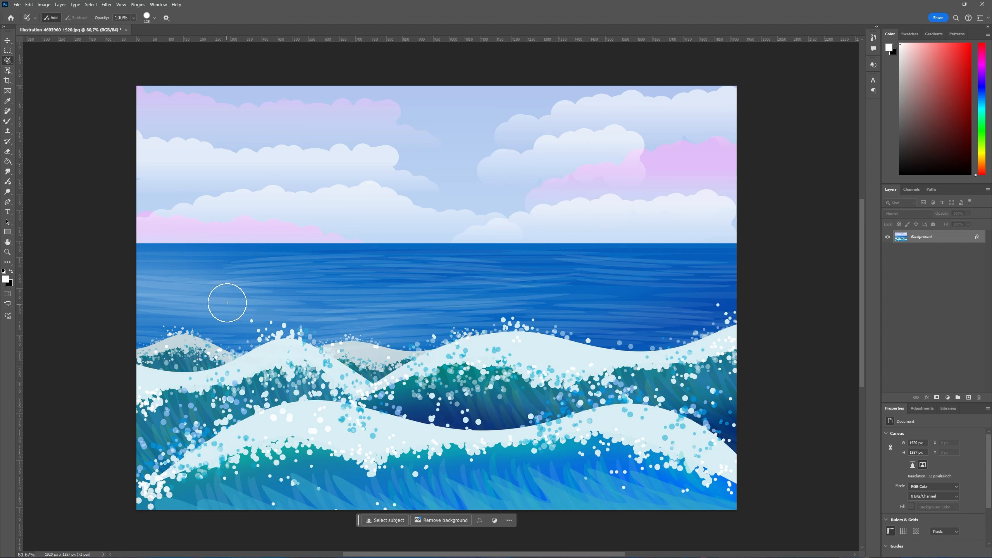
Brush a 100% opacity selection over the sea and waves on the image's left side and generate "sea monster" in it with Generative Fill.
mouse_move(215, 262)
left_mouse_down()
mouse_move(180, 325)
mouse_move(222, 248)
mouse_move(308, 353)
left_mouse_up()
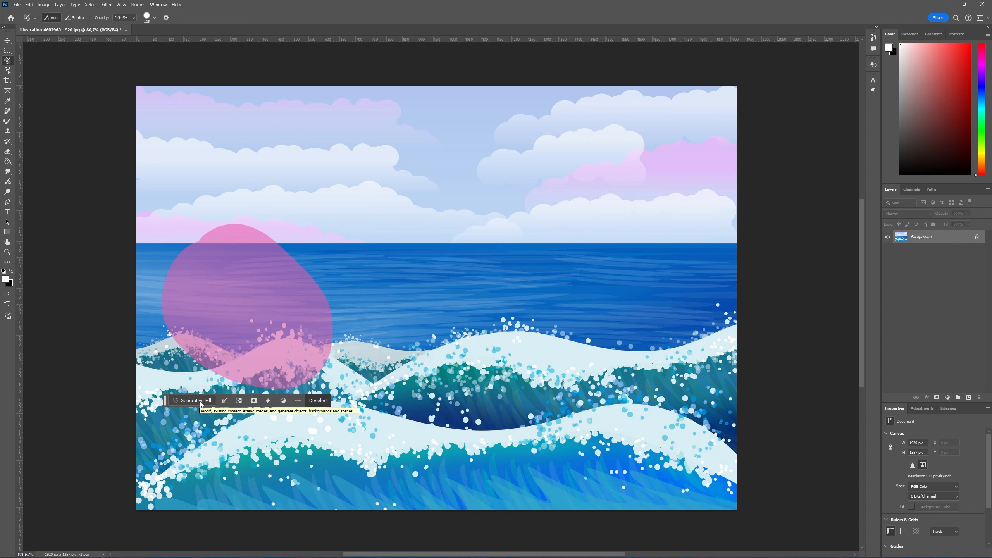
left_click(160, 4)
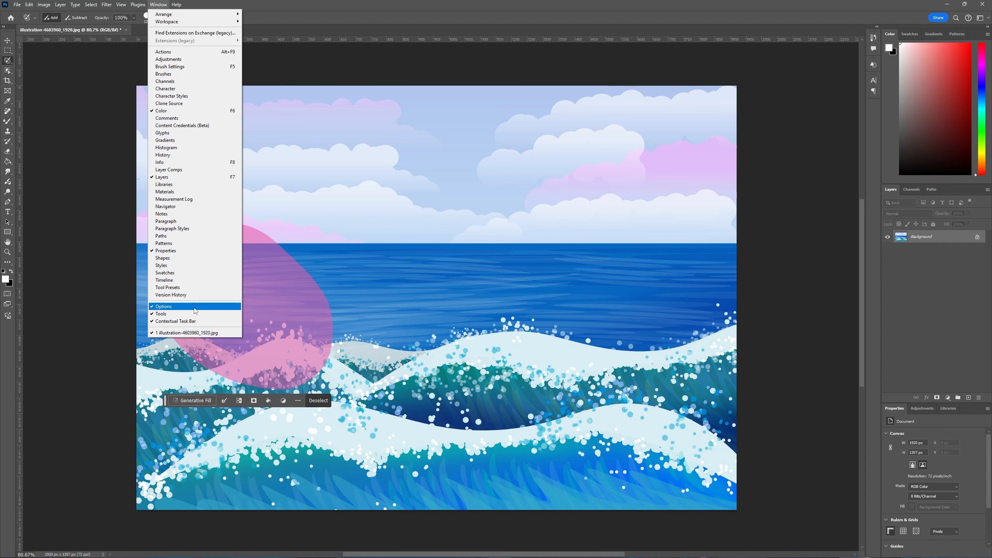
left_click(335, 17)
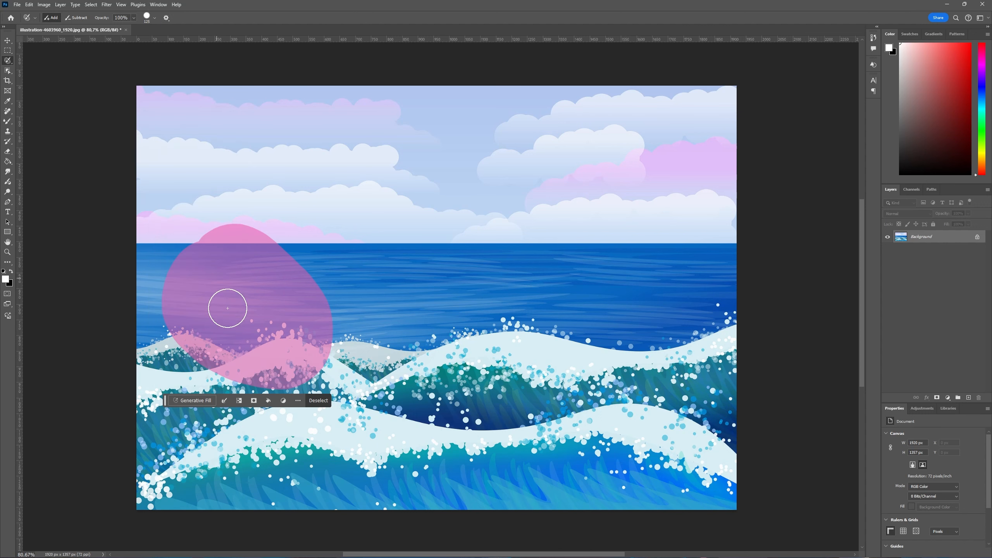
left_click(195, 401)
type("s")
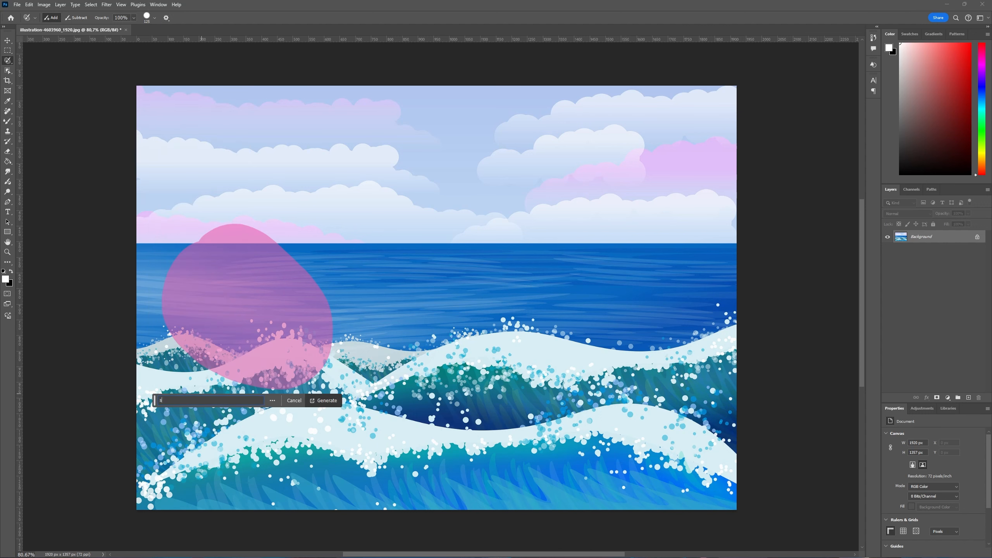
type("ea monster")
left_click(319, 397)
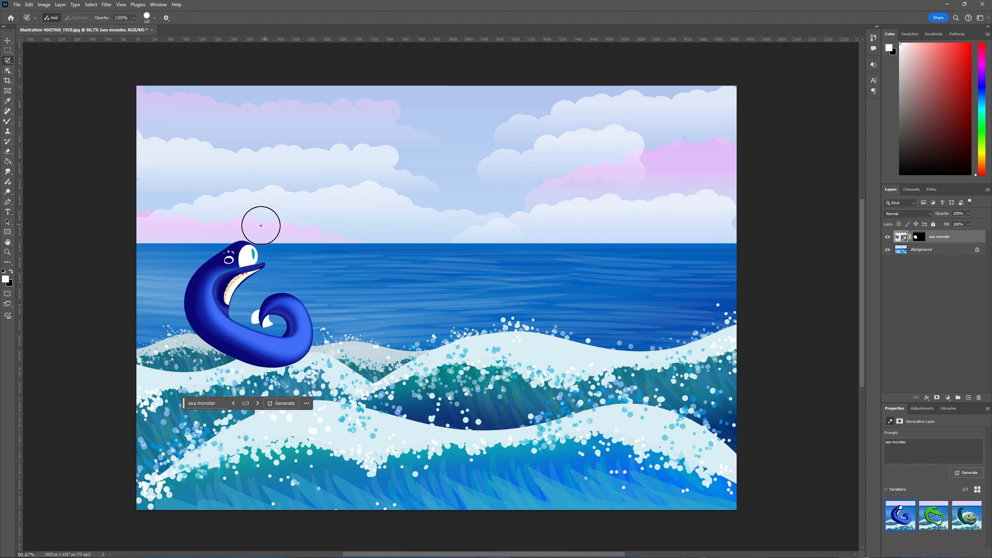
Switch the generated sea monster to its third variation and look at the additional options for it.
left_click(258, 404)
left_click(258, 404)
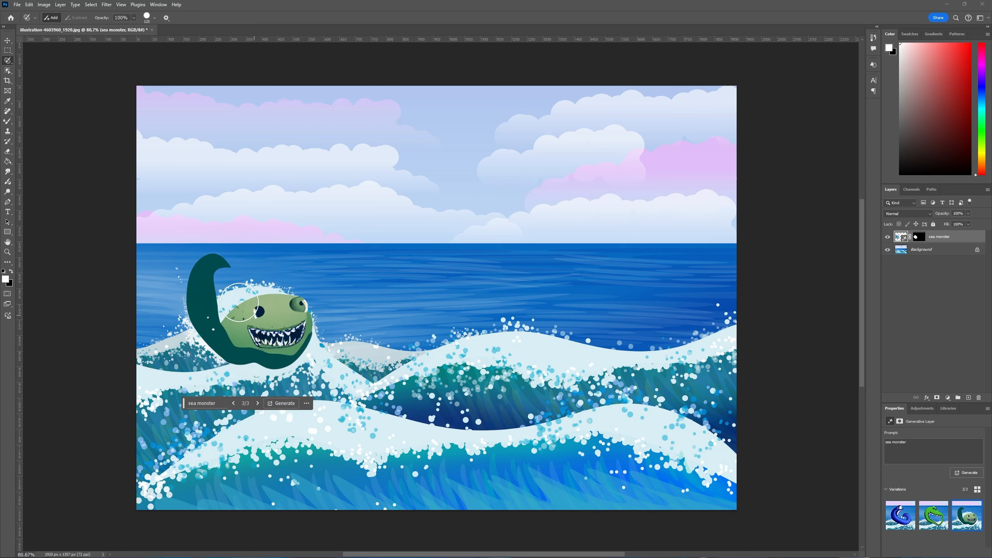
left_click(307, 403)
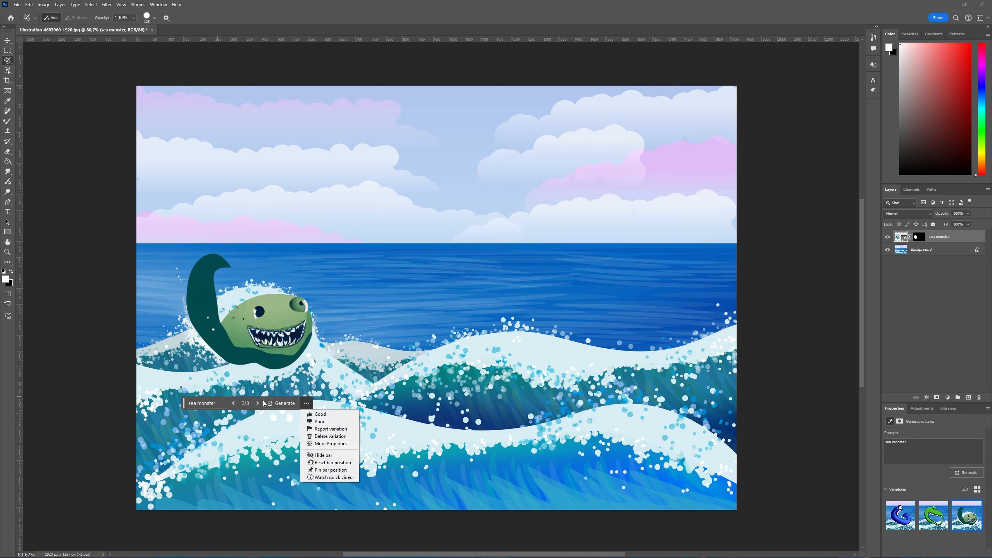
left_click(133, 19)
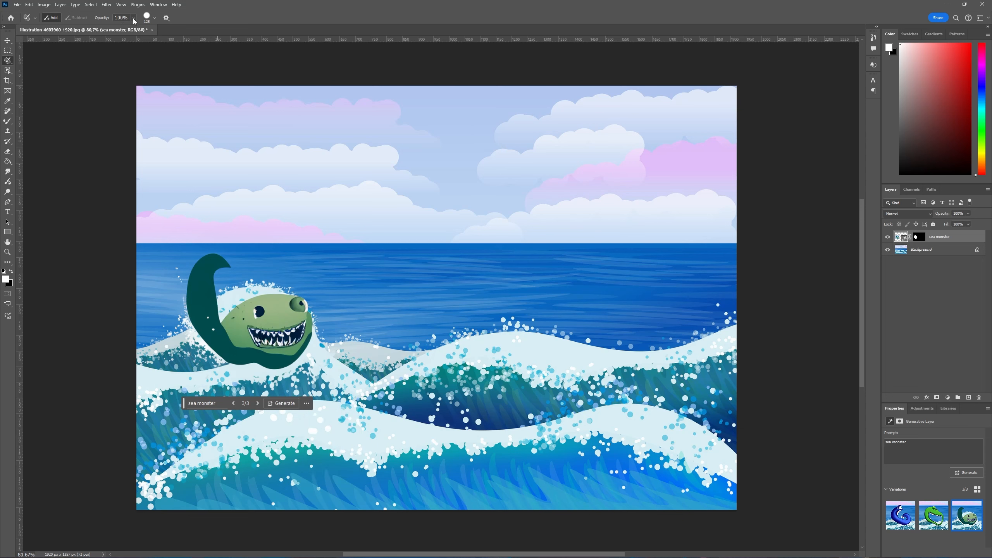
Brush a 50% opacity selection over the sea on the image's right side and generate "sea monster" in it with Generative Fill.
left_click(134, 19)
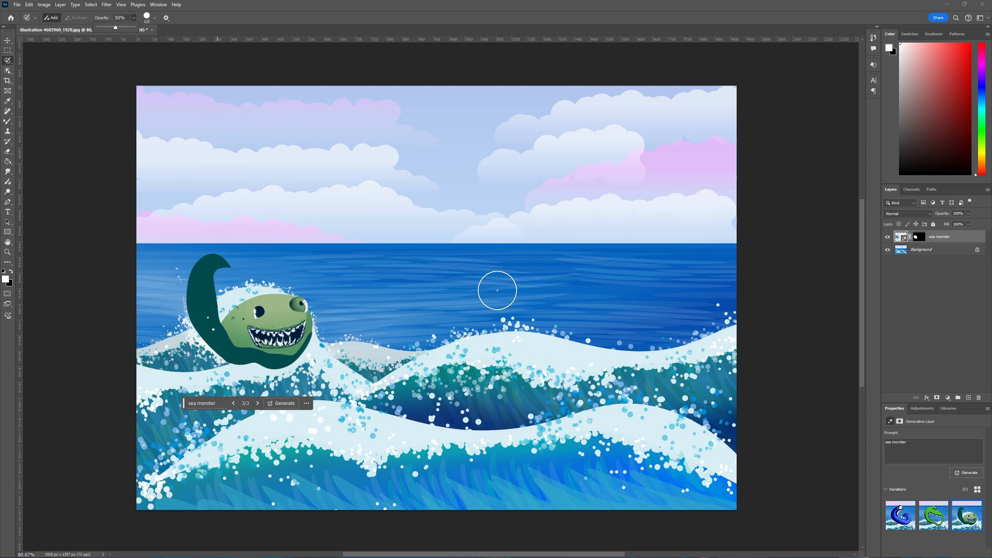
mouse_move(644, 269)
left_mouse_down()
mouse_move(592, 312)
mouse_move(684, 286)
mouse_move(629, 273)
left_mouse_up()
left_click(589, 381)
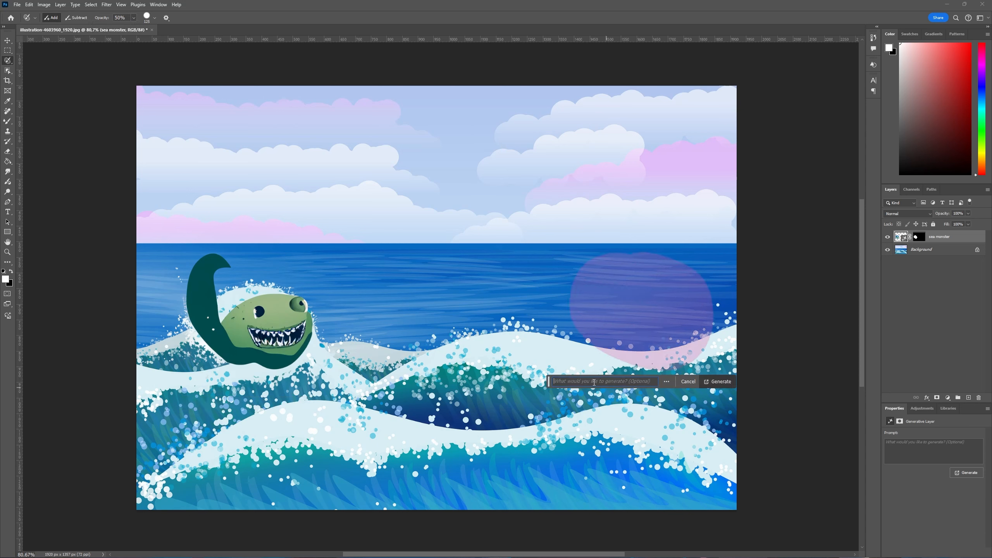
type("sea monster")
left_click(718, 381)
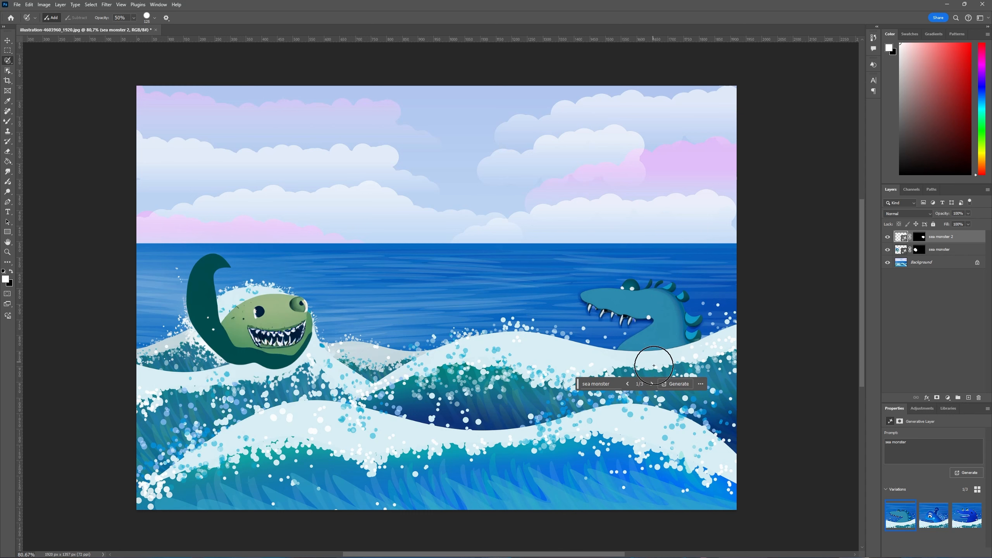
Browse the variations of the second sea monster and choose the second one.
left_click(651, 384)
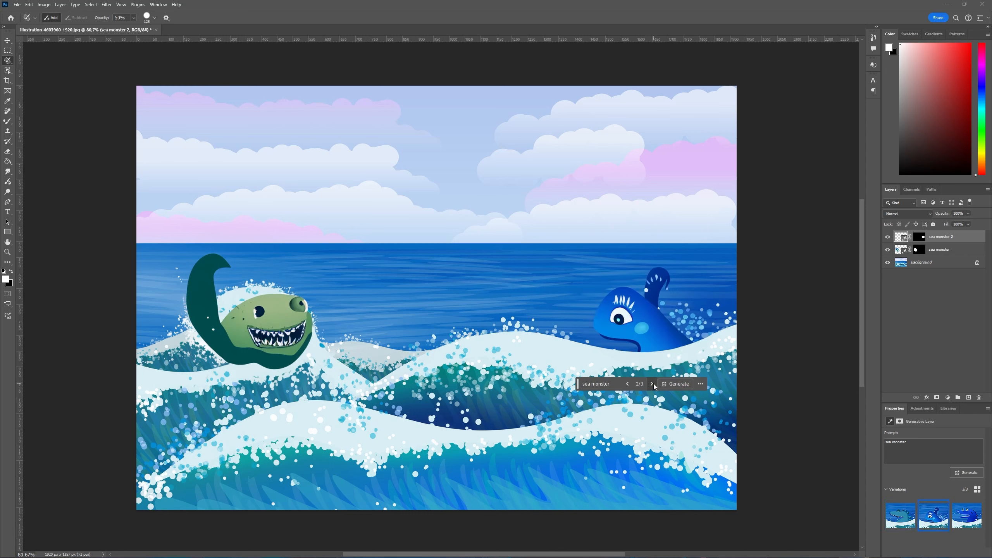
left_click(652, 384)
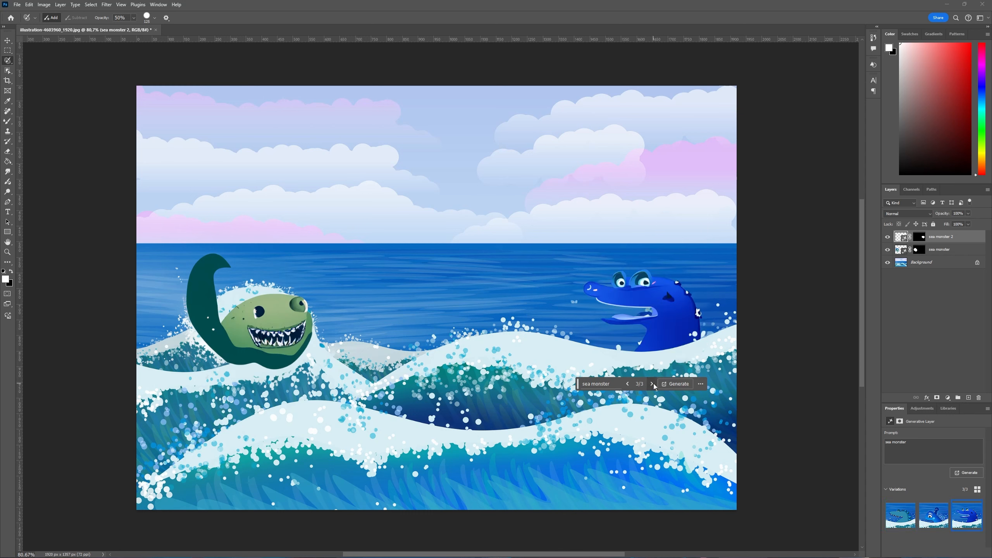
left_click(629, 383)
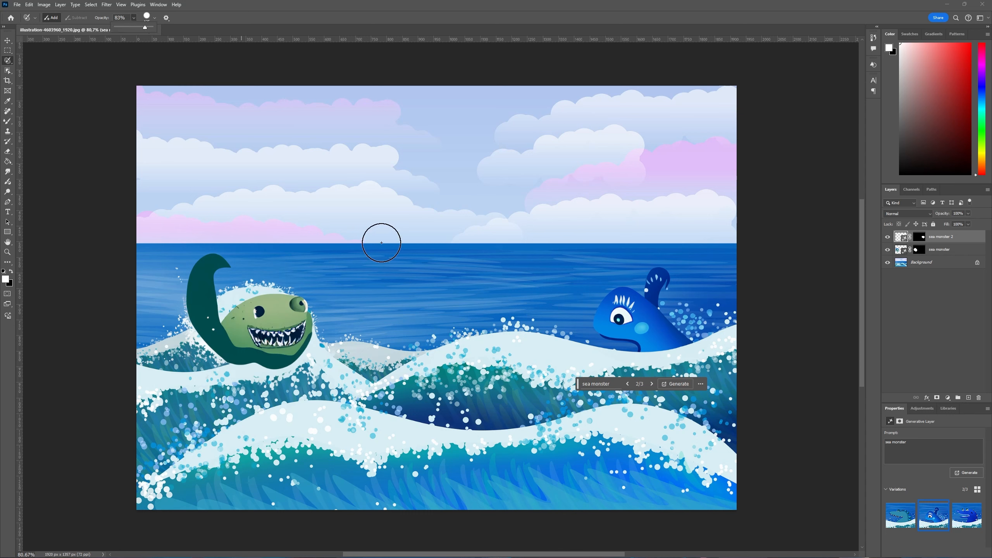
Brush an 83% opacity selection across the horizon between the two monsters and generate "seagull" in it with Generative Fill.
mouse_move(414, 223)
left_mouse_down()
mouse_move(376, 244)
mouse_move(434, 224)
mouse_move(449, 270)
left_mouse_up()
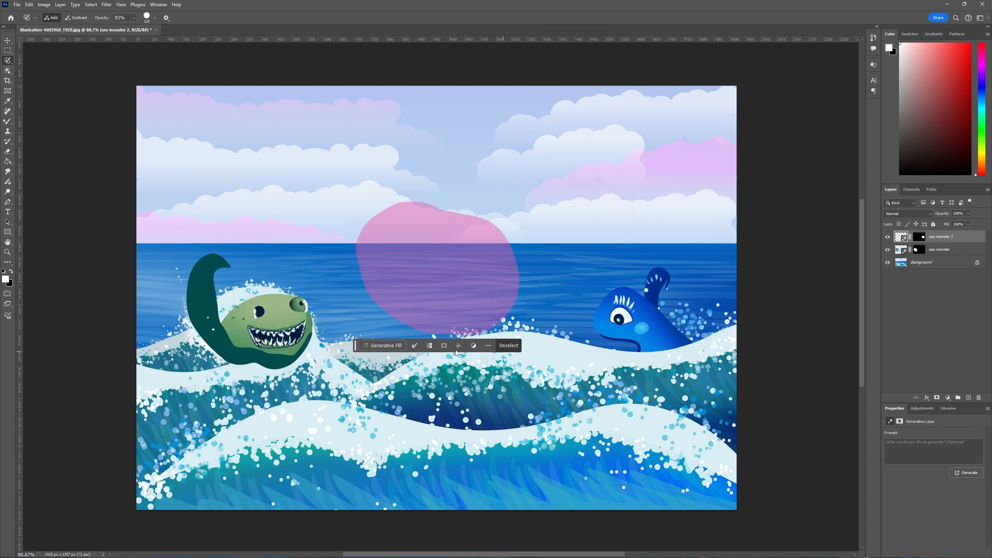
left_click(392, 347)
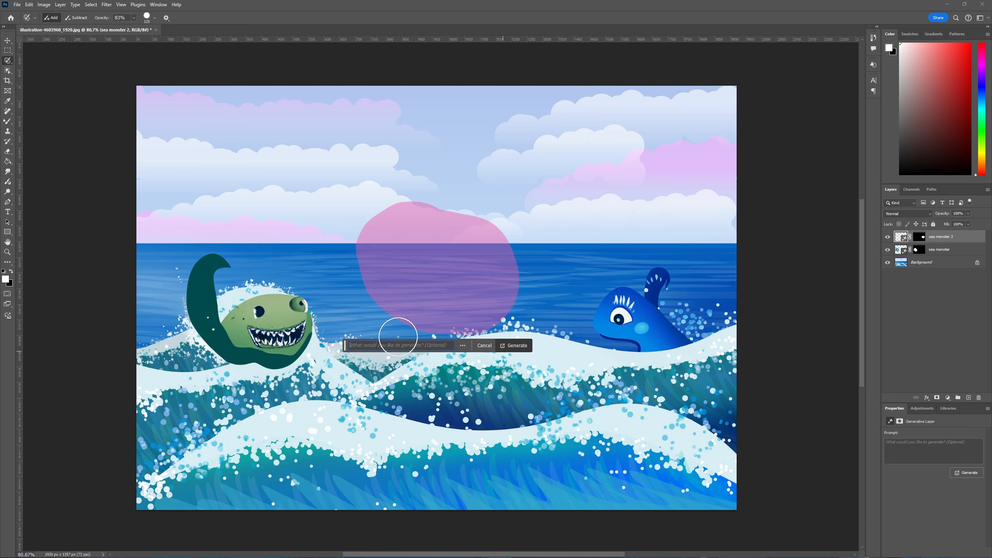
type("seagull")
left_click(510, 344)
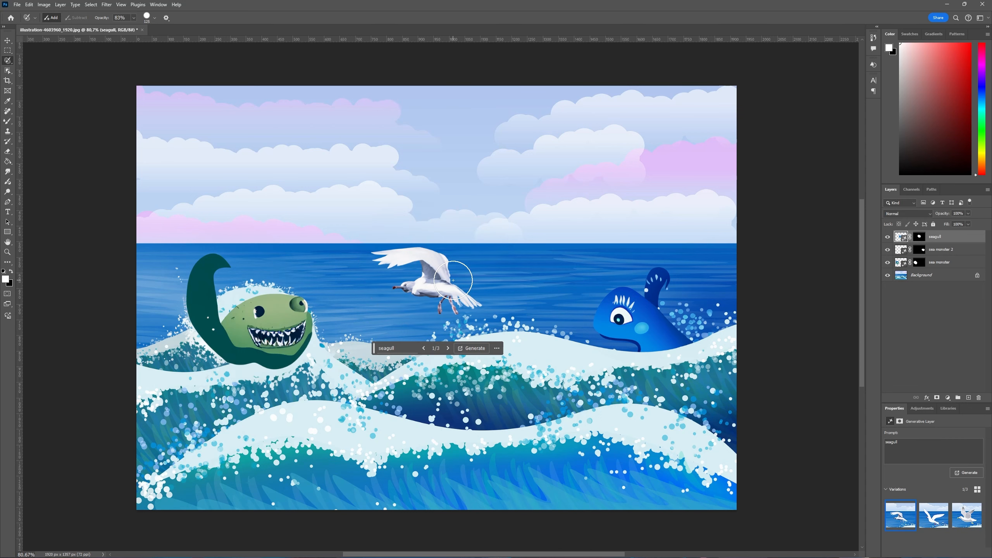
Browse the seagull variations and choose the second one.
left_click(448, 348)
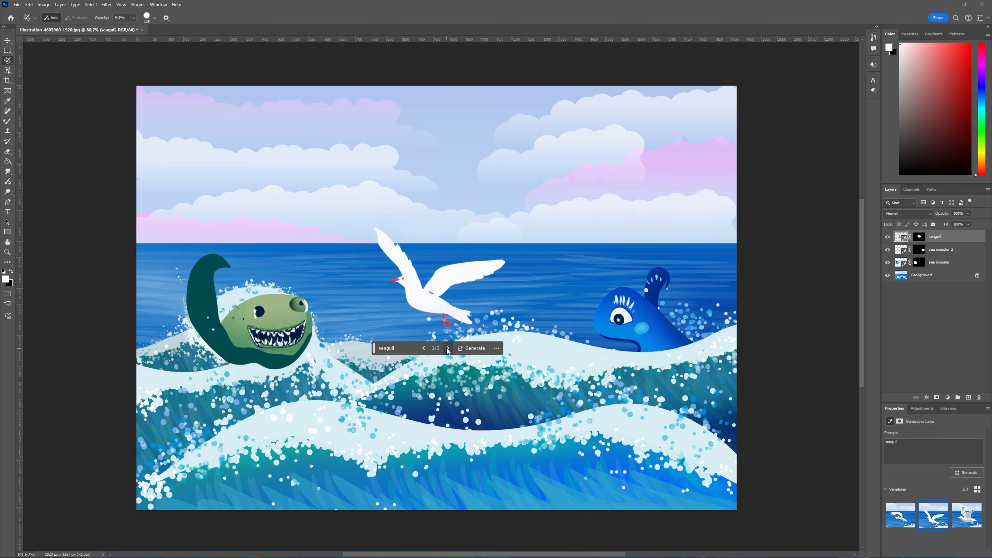
left_click(448, 349)
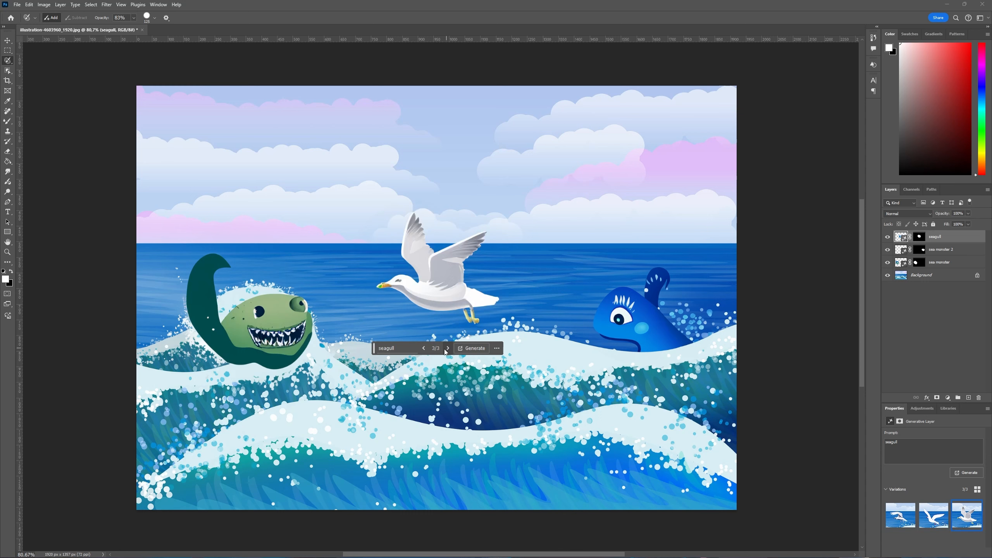
left_click(425, 348)
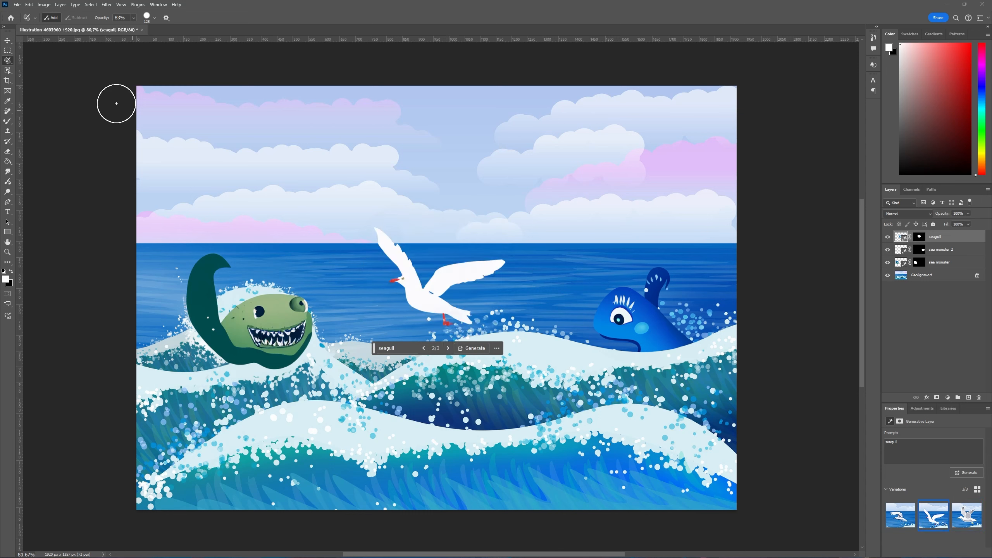
Move the seagull layer up into the sky with the Move tool and return it to its original place over the sea.
left_click(7, 41)
left_click_drag(413, 289, 404, 230)
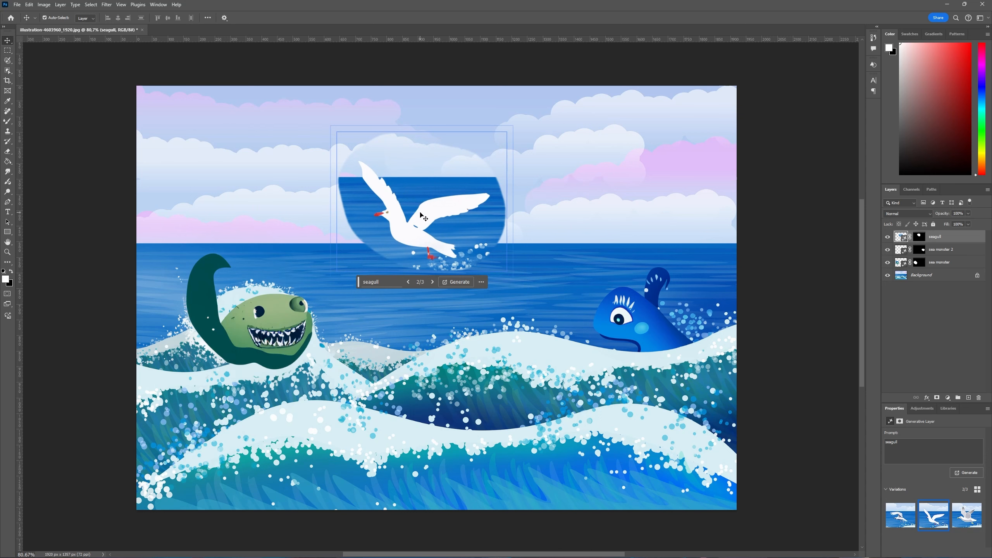
left_click_drag(373, 161, 389, 227)
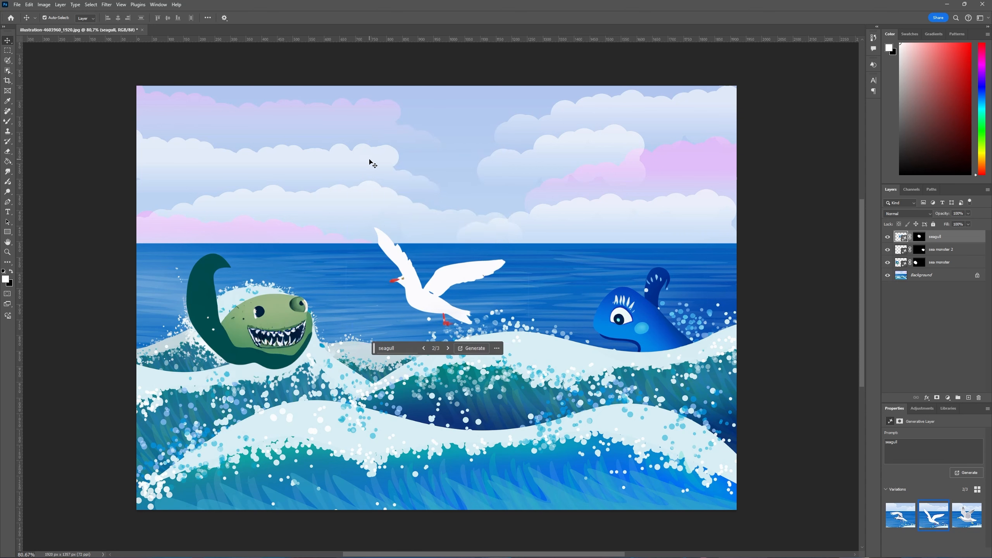
Deselect all layers and switch from the Move tool to the Lasso tool.
left_click(784, 277)
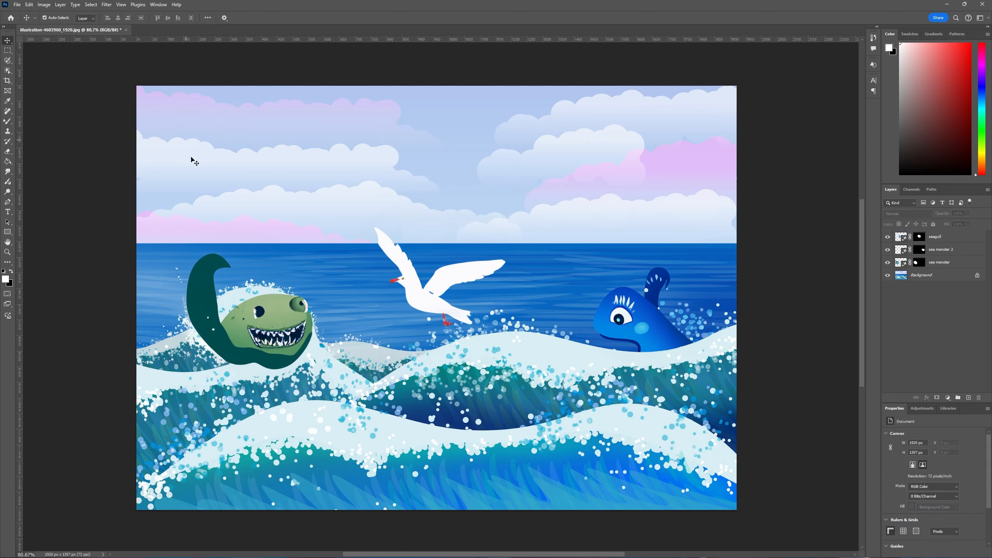
left_click(7, 63)
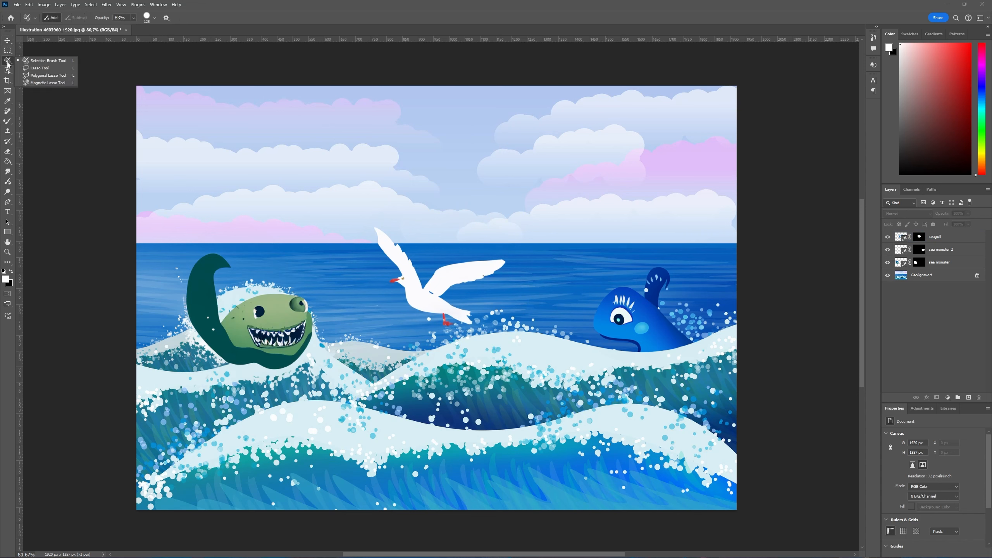
left_click(43, 67)
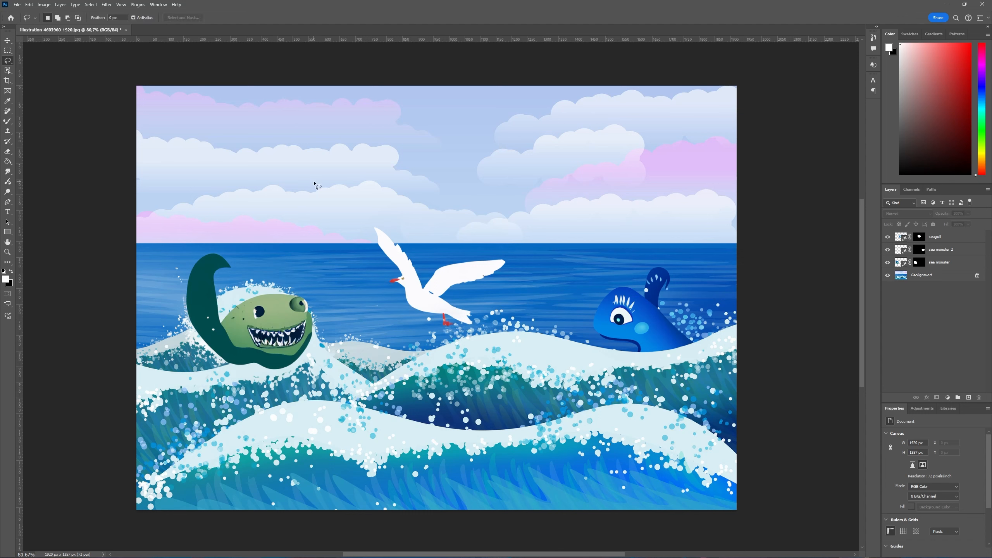
Activate the Selection Brush with its opacity set to 100% and make the Background layer the active layer.
right_click(9, 61)
left_click(36, 62)
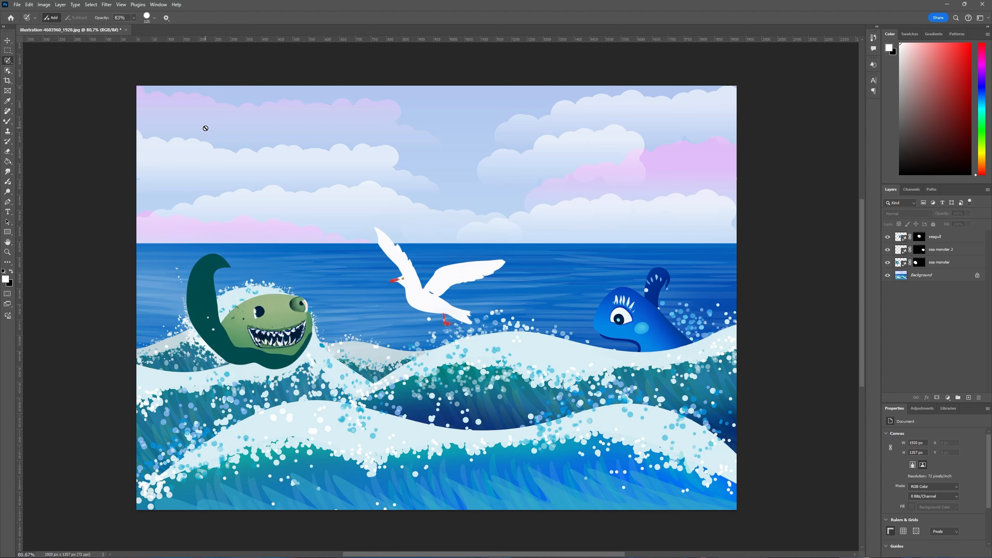
left_click(924, 273)
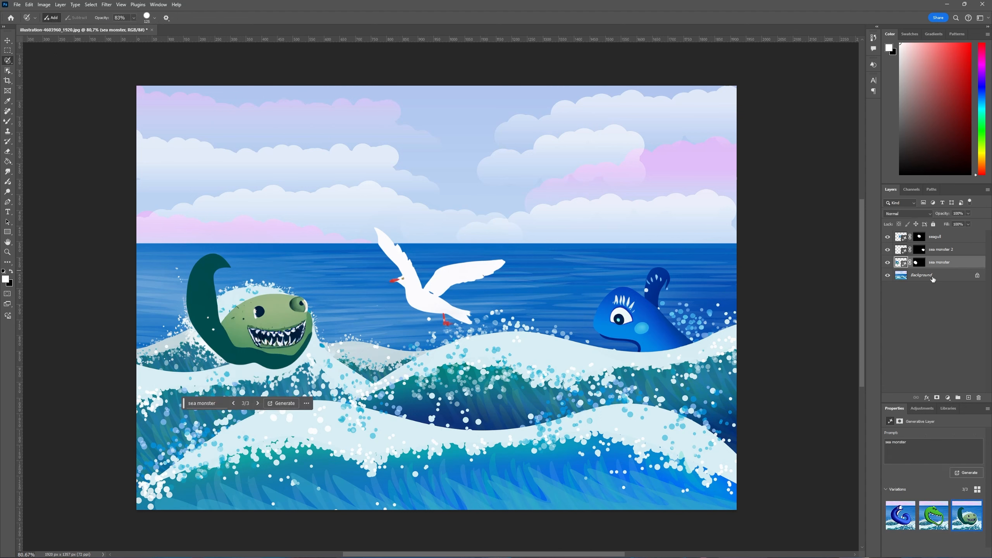
left_click(135, 17)
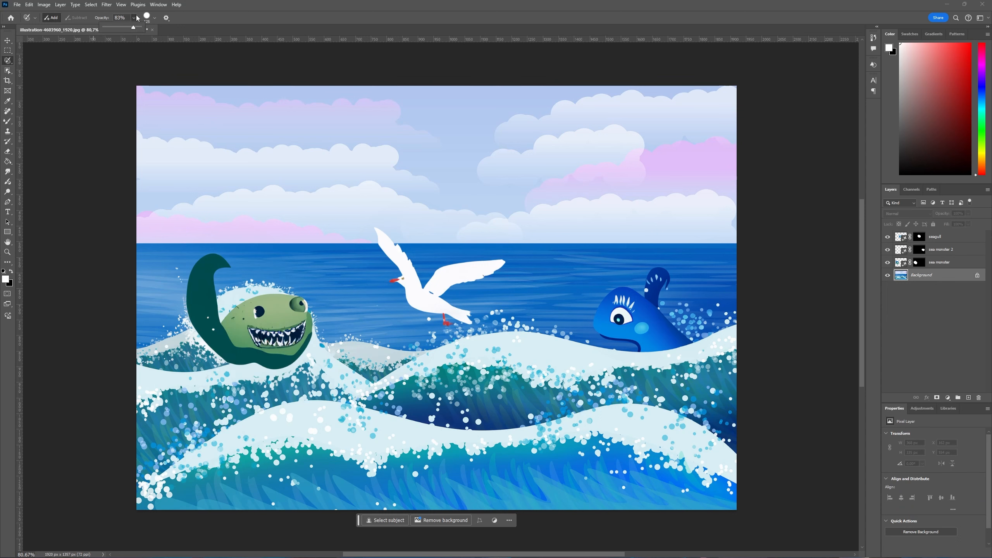
left_click_drag(140, 31, 144, 31)
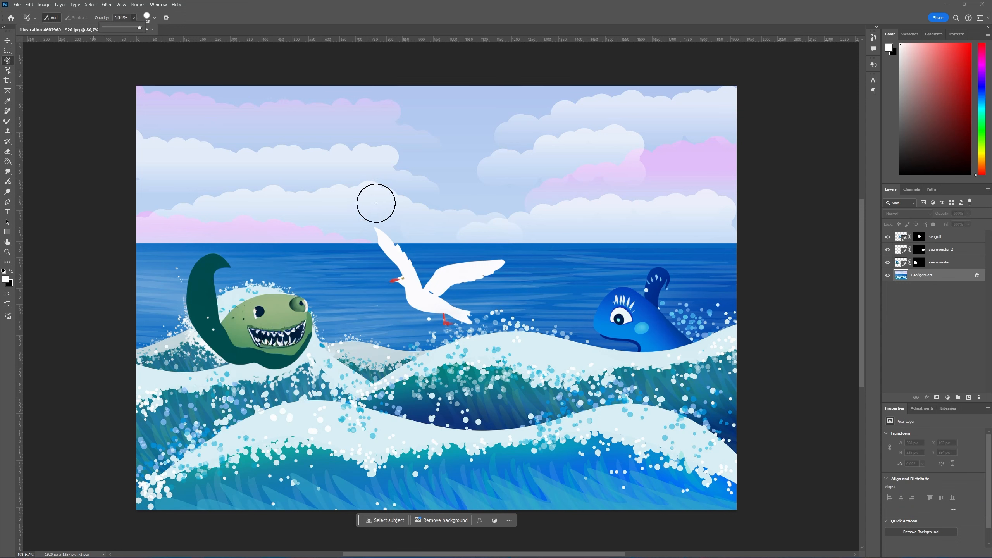